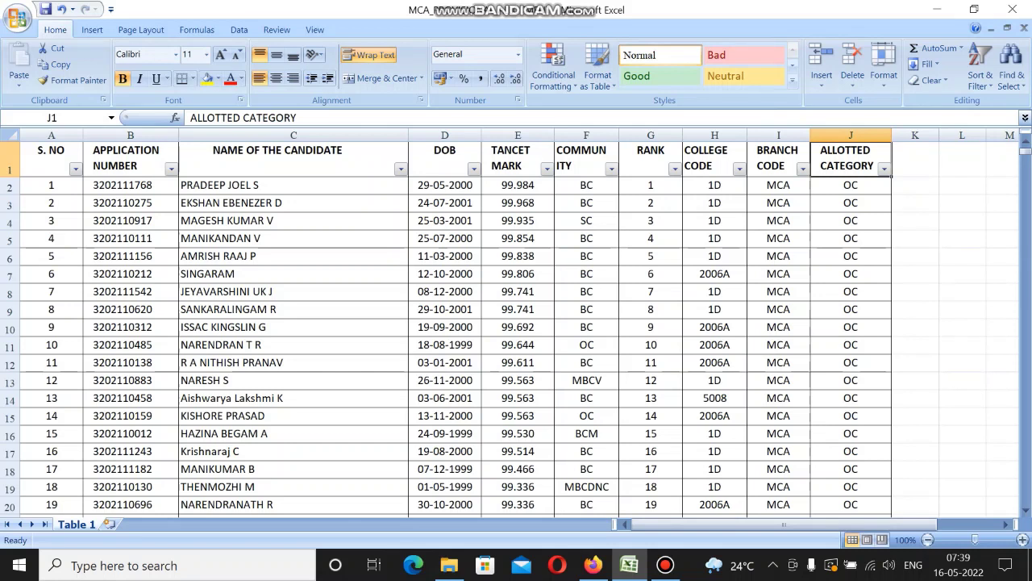
Filter the COLLEGE CODE column to show only the records for college code 2007.
left_click(739, 169)
mouse_move(645, 272)
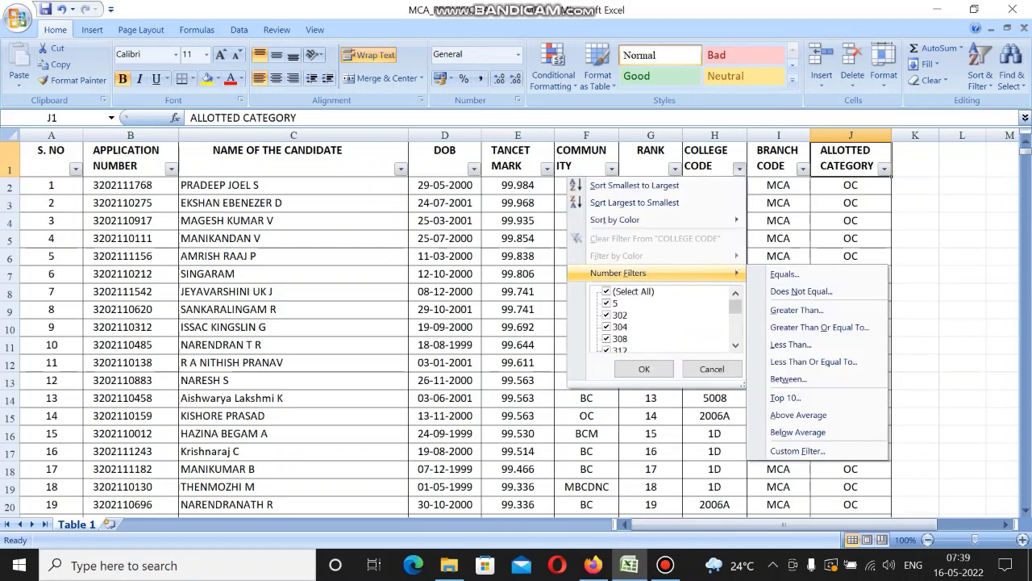
left_click(621, 291)
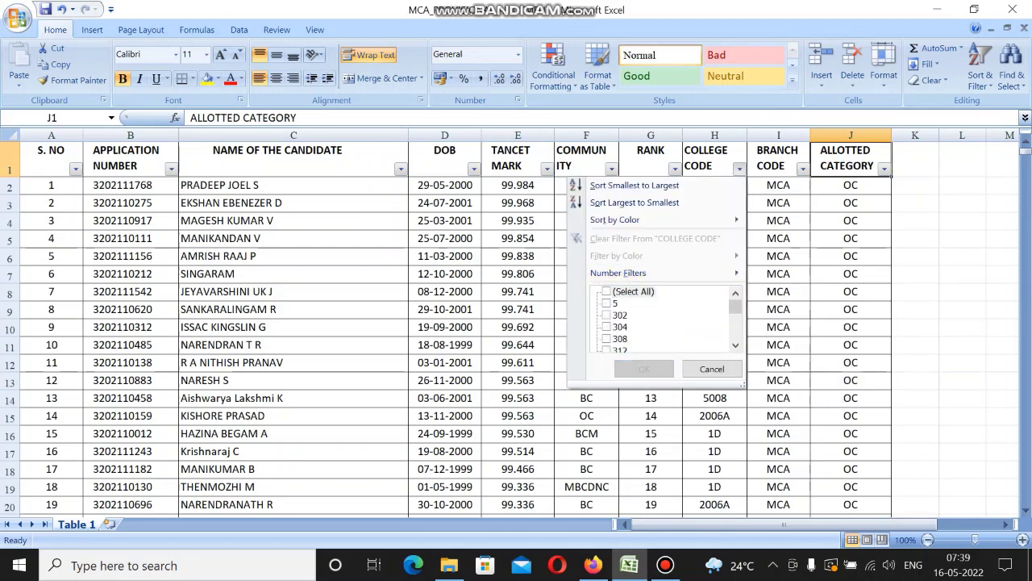
left_click(735, 346)
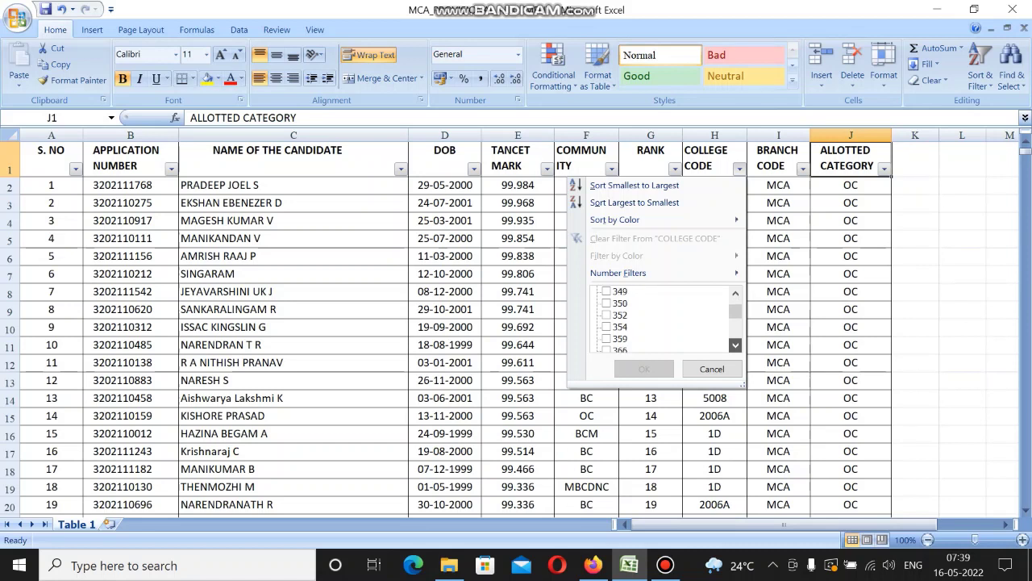
left_click_drag(735, 344, 734, 344)
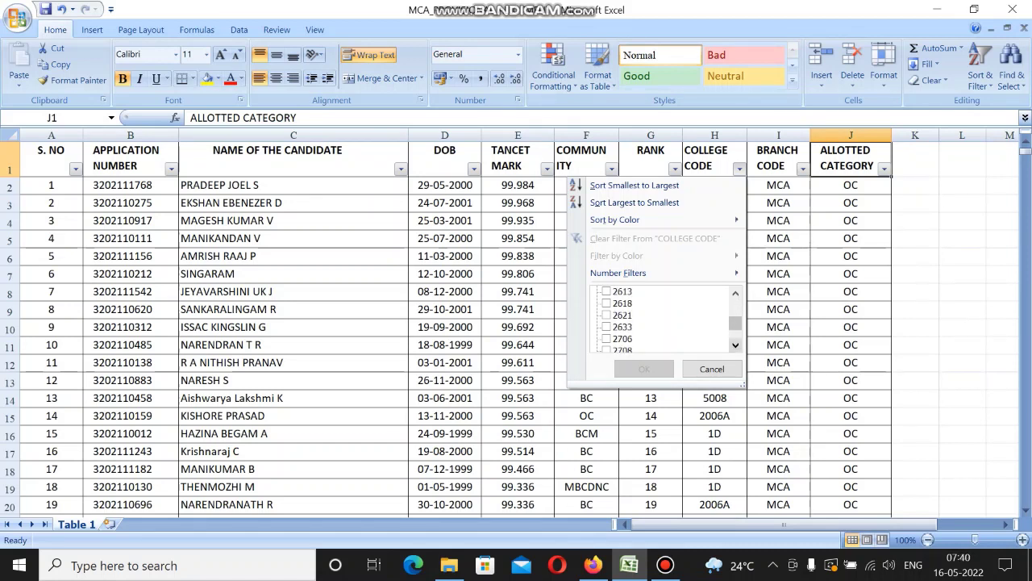
left_click(734, 344)
left_click(734, 293)
left_click(735, 293)
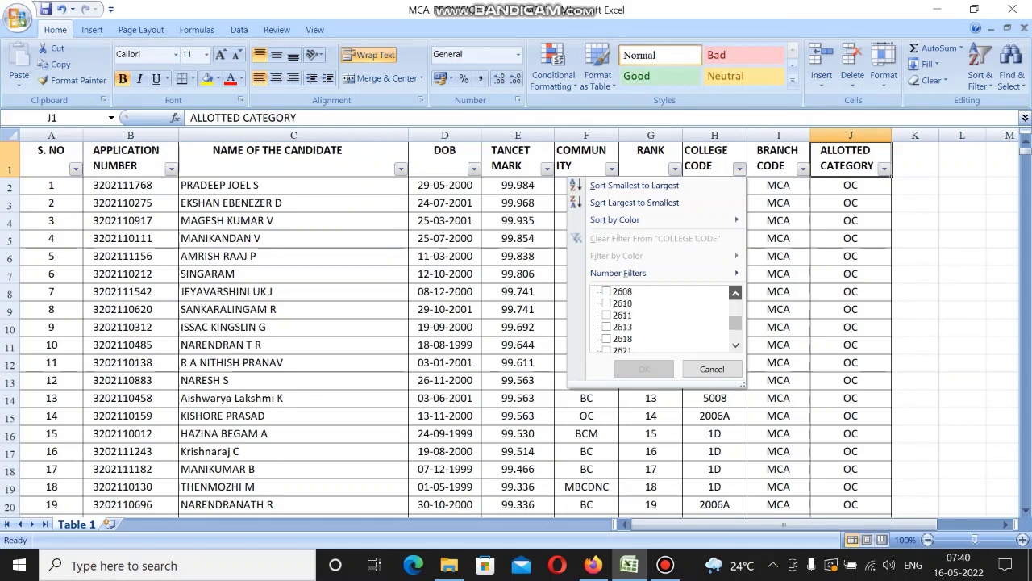
left_click(735, 293)
left_click(606, 291)
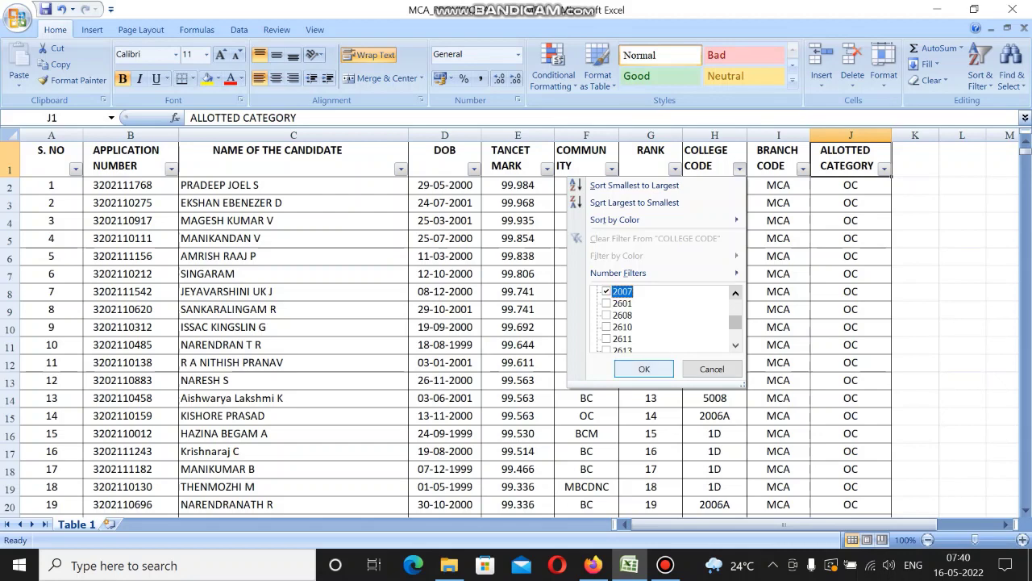
left_click(645, 368)
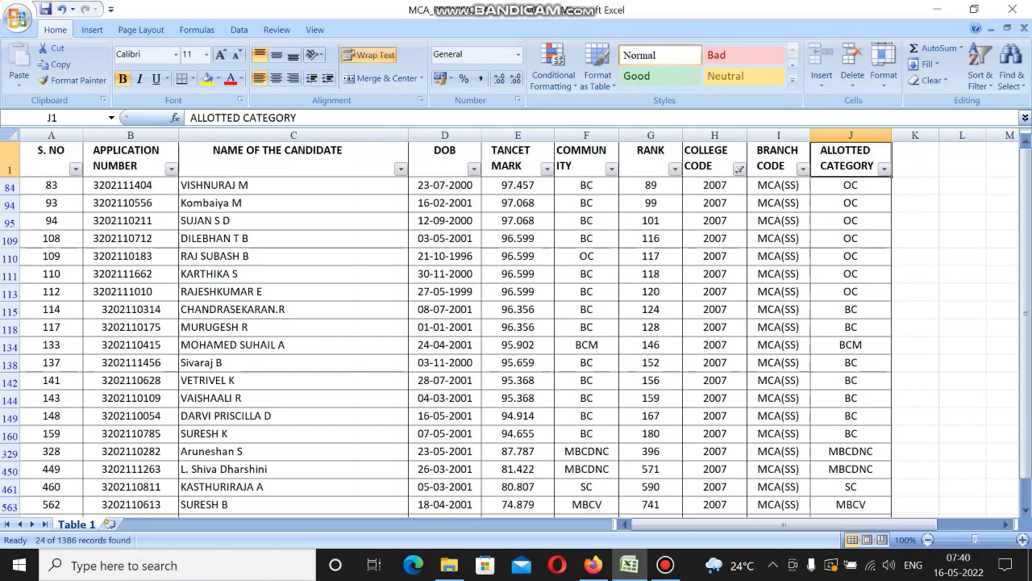
Review the filtered records, and filter the ALLOTTED CATEGORY column to show only OC.
scroll(517, 323, "down", 3)
scroll(516, 323, "up", 3)
scroll(516, 322, "down", 1)
scroll(516, 323, "down", 2)
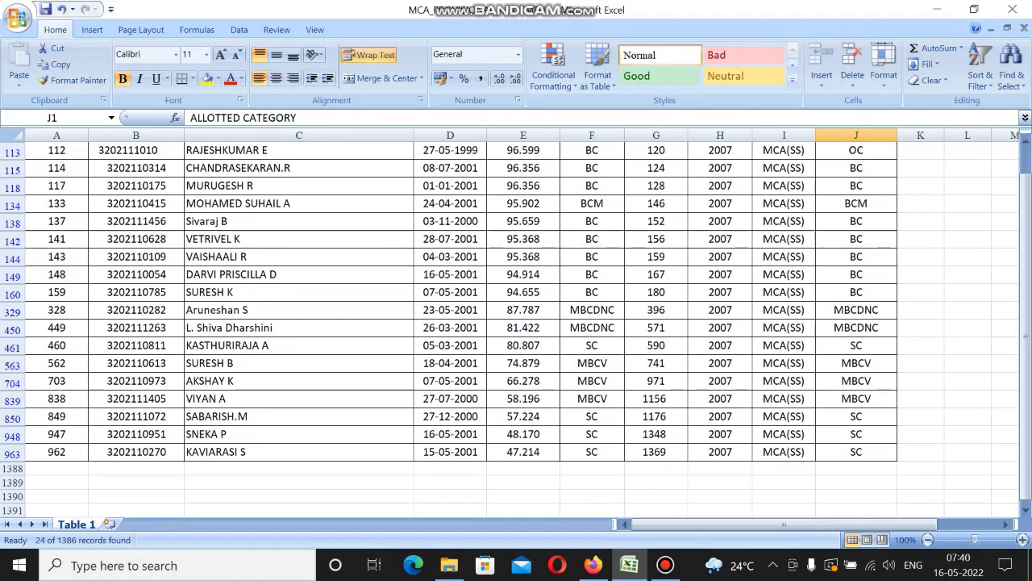
scroll(516, 322, "up", 3)
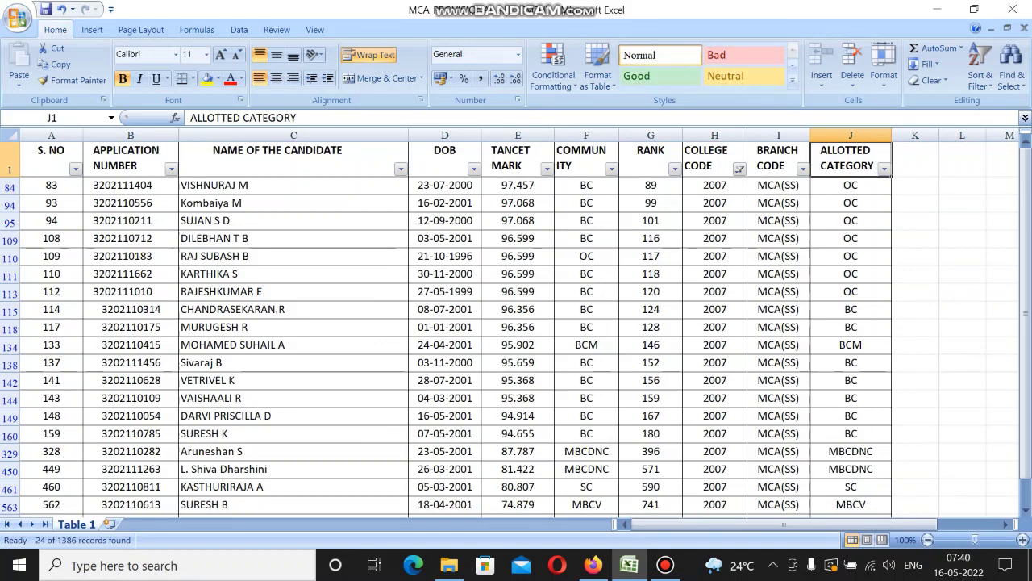
key("alt+Down")
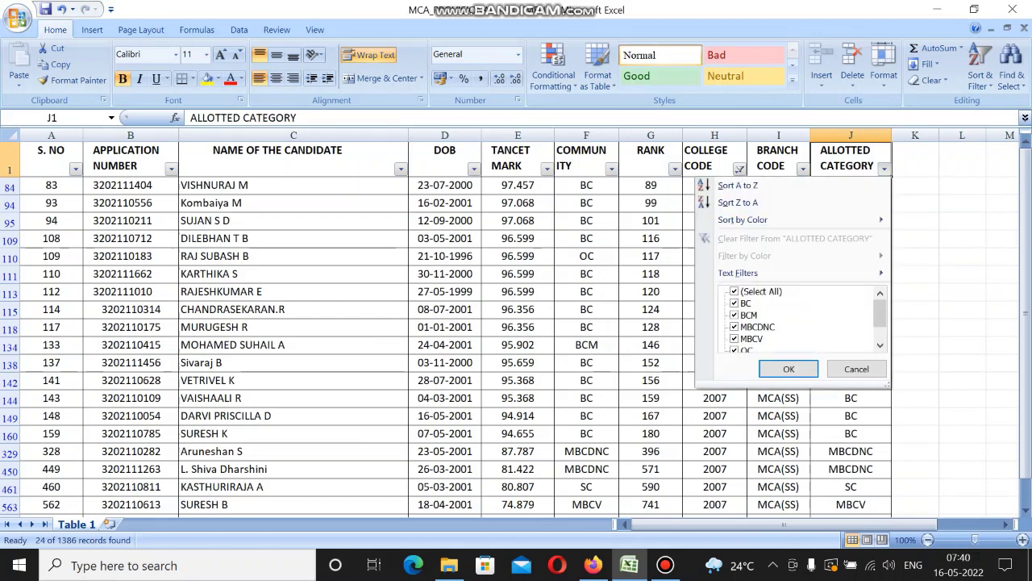
left_click(734, 291)
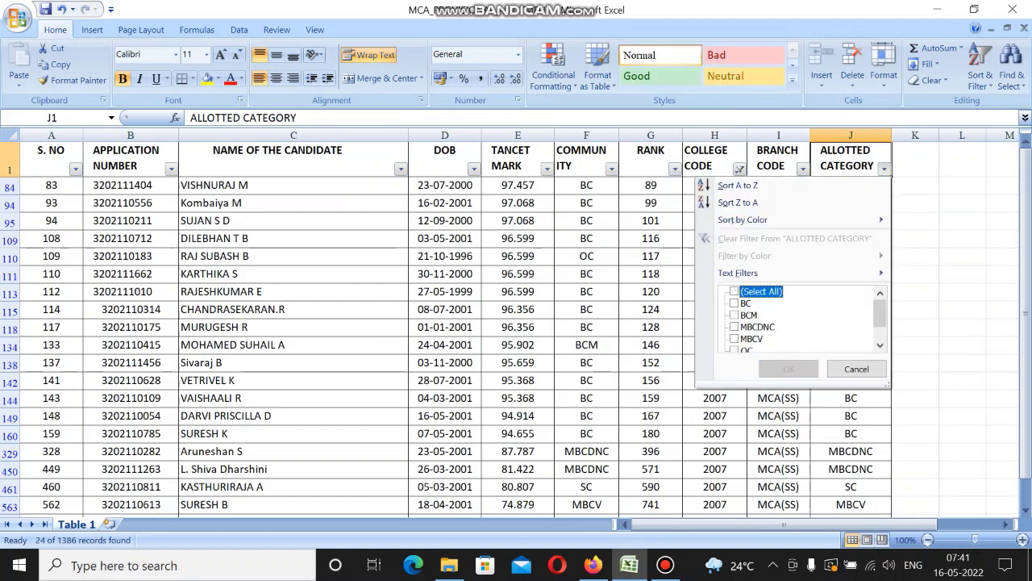
left_click(734, 350)
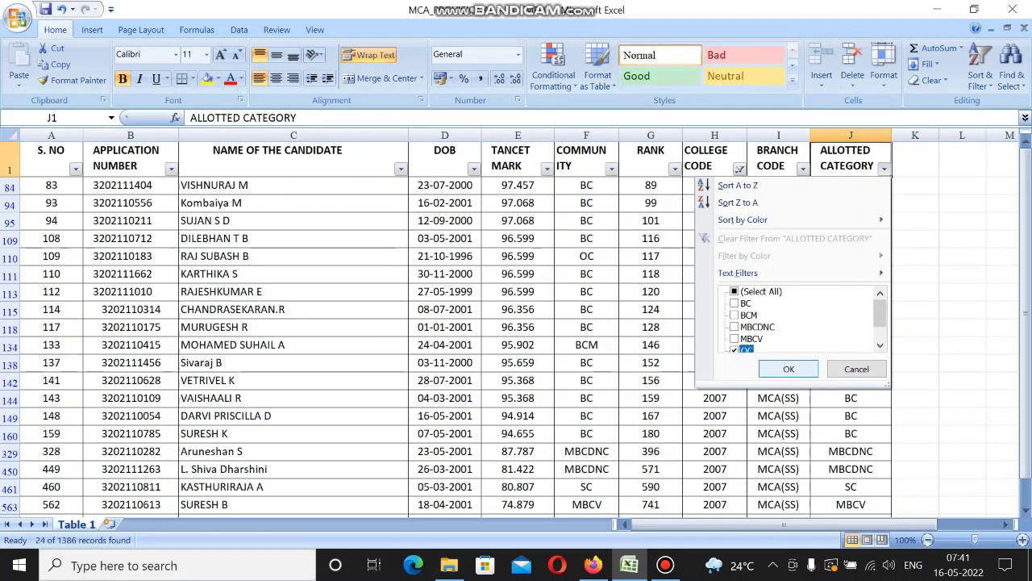
key("Return")
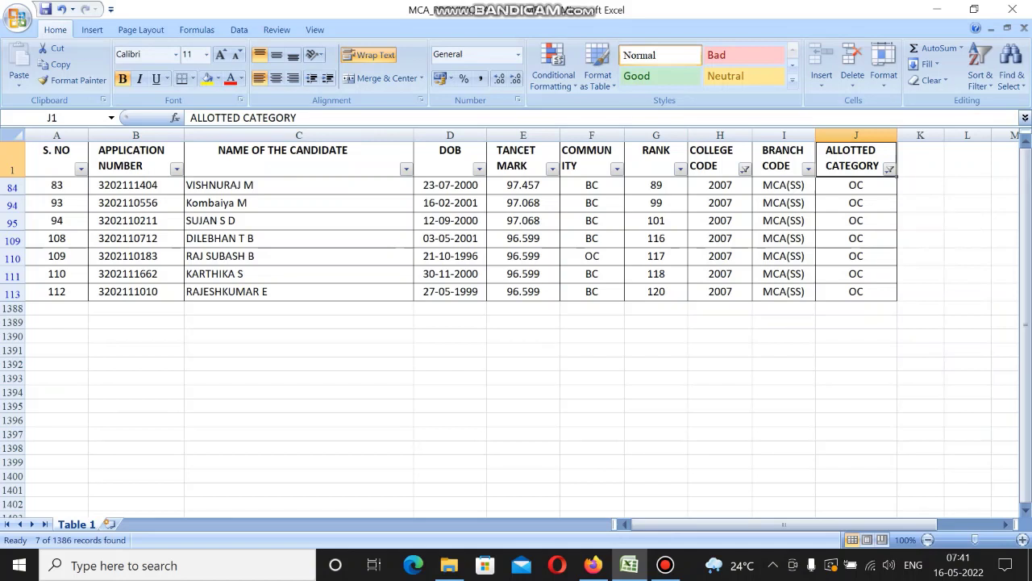
Switch the ALLOTTED CATEGORY filter to BC only and select the TANCET mark of the last listed candidate.
left_click(889, 170)
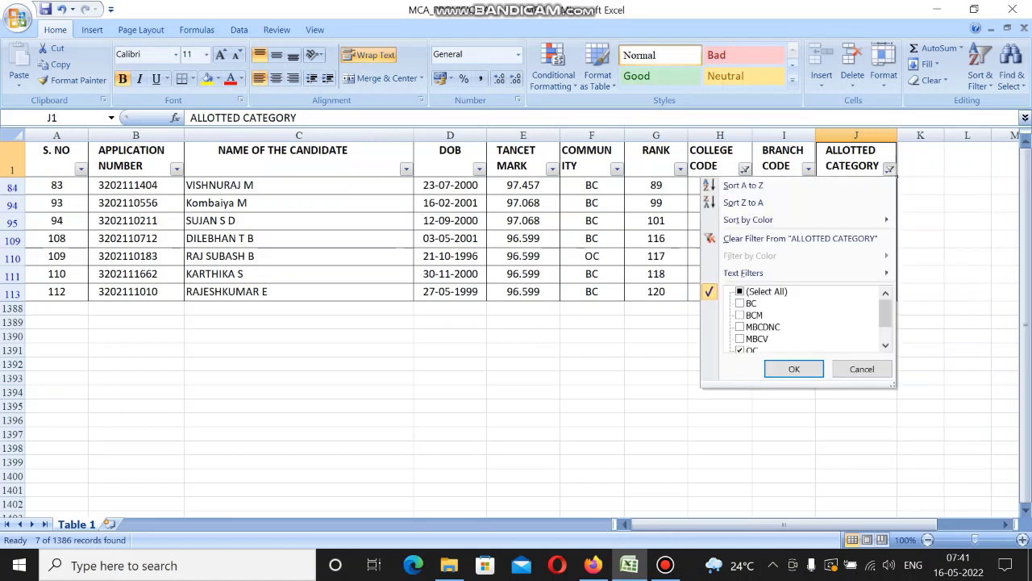
key("Tab")
key("space")
key("space")
key("Down")
key("space")
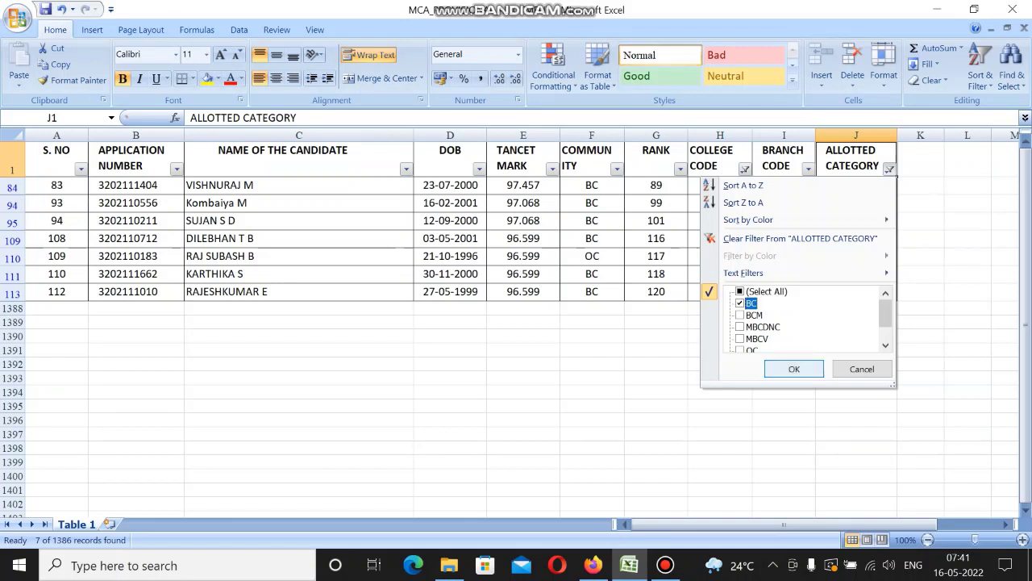
left_click(795, 368)
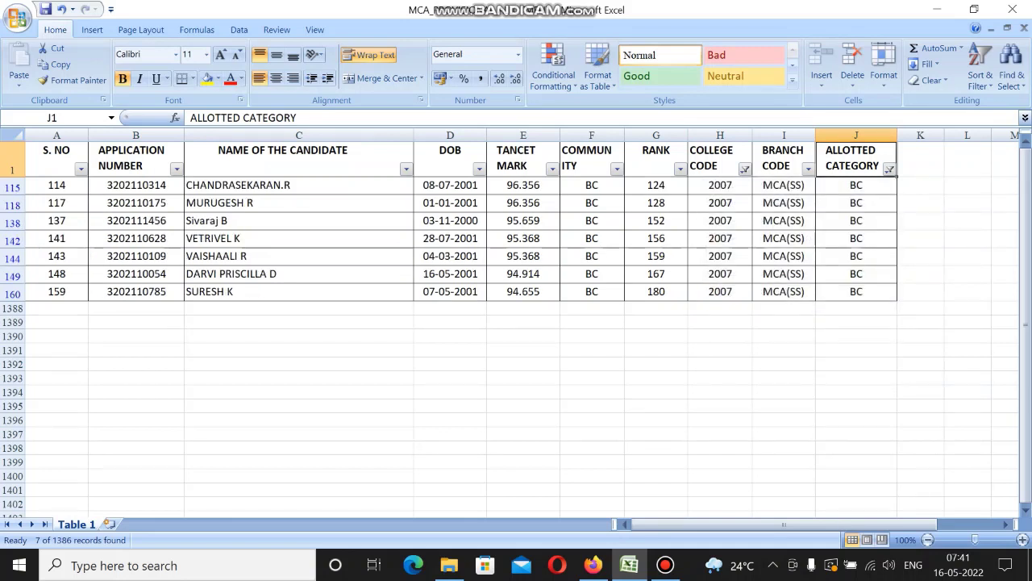
left_click(523, 292)
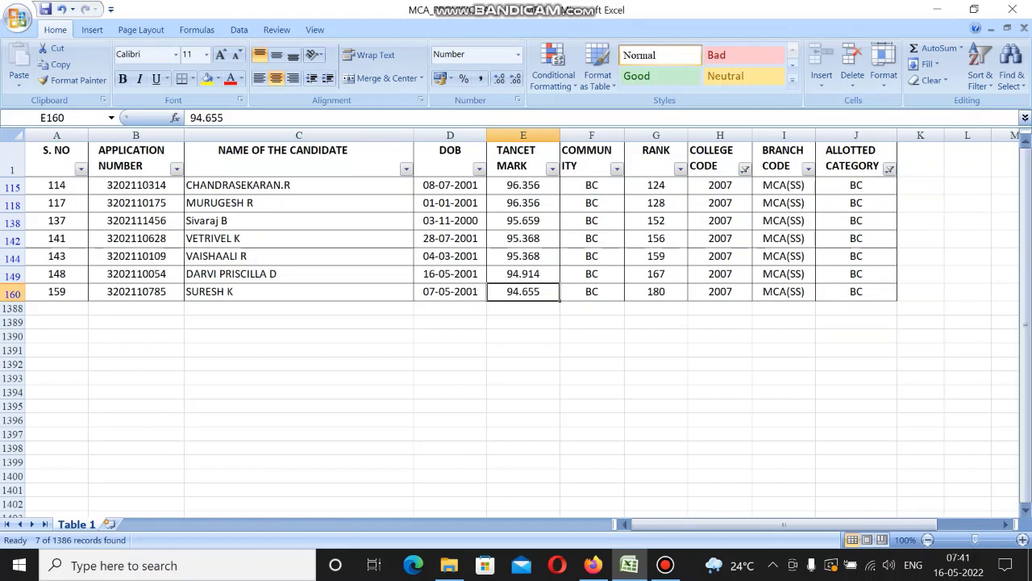
Change the ALLOTTED CATEGORY filter so that only SC records are shown.
left_click(888, 169)
left_click(741, 304)
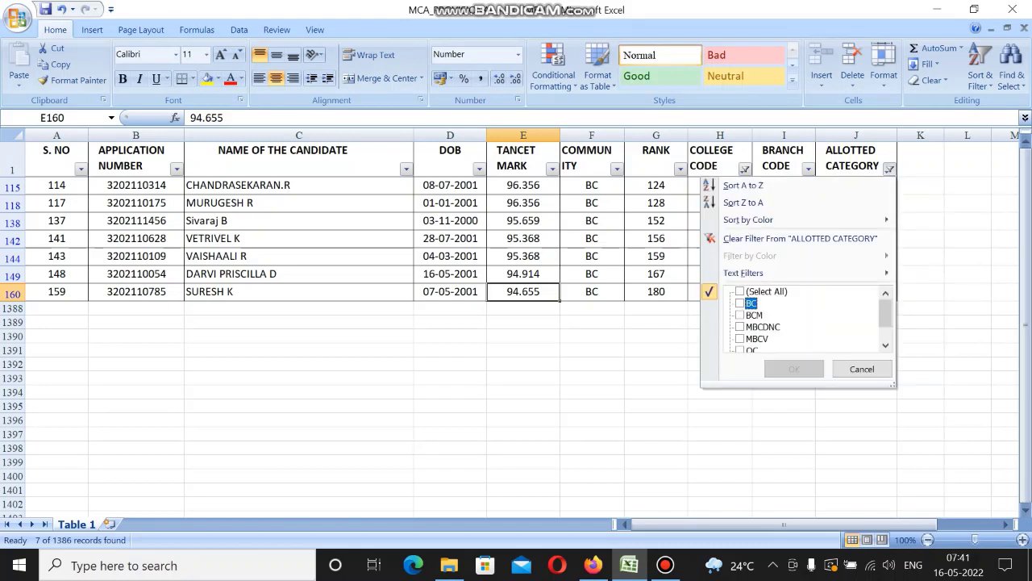
scroll(807, 318, "down", 2)
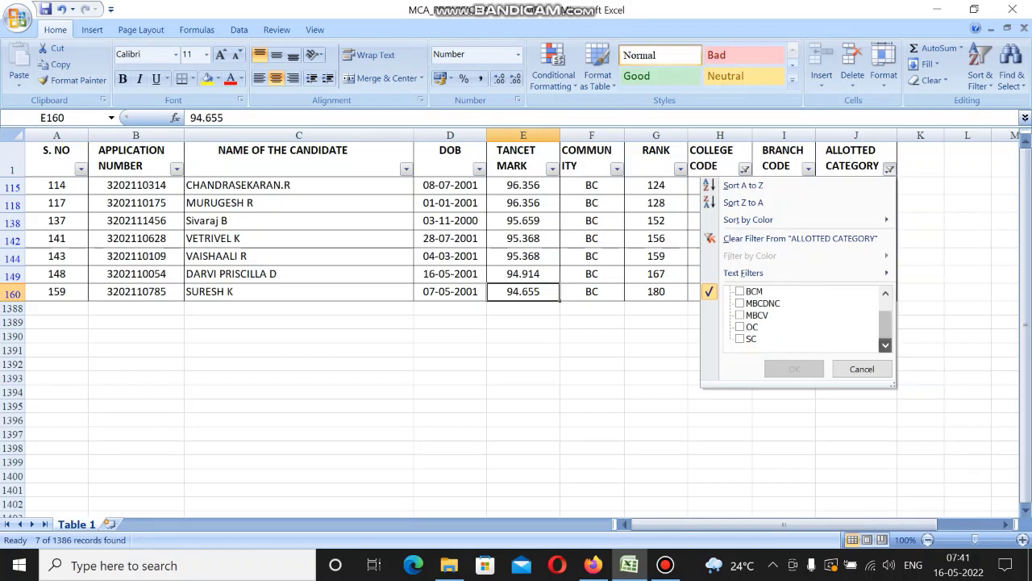
left_click(740, 339)
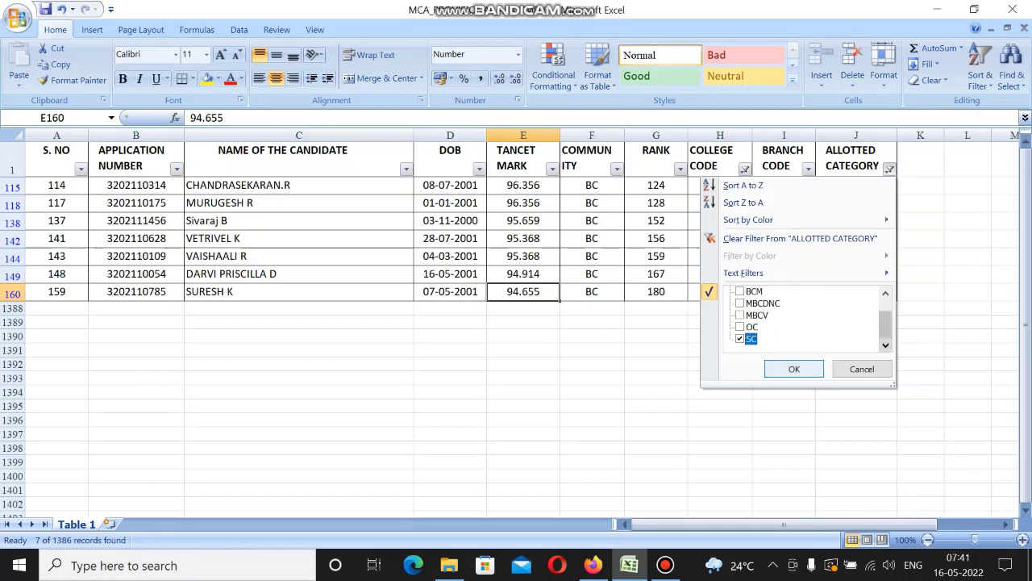
left_click(794, 369)
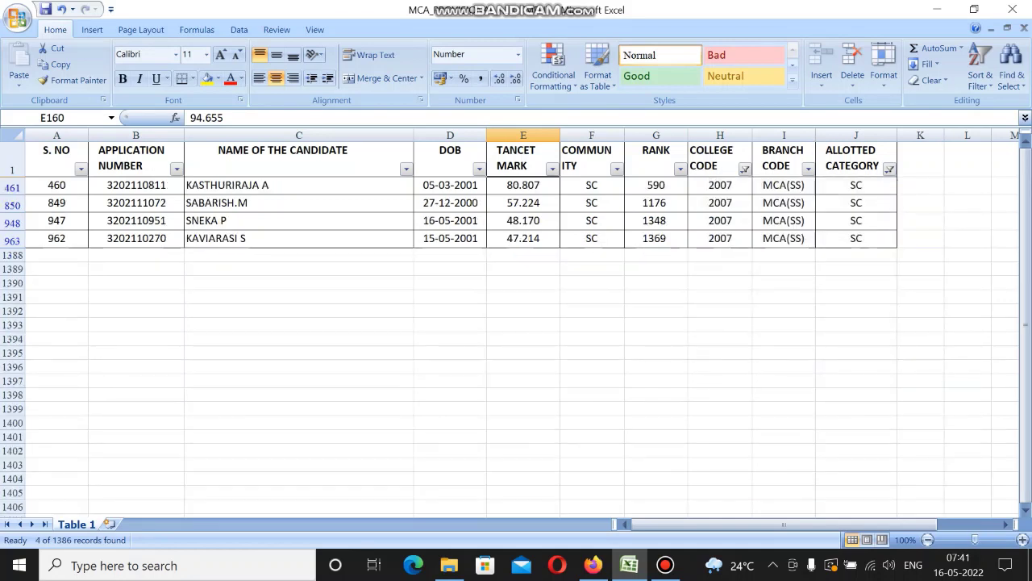
Examine the TANCET marks of the last three SC candidates, ending on the second listed candidate's mark.
left_click_drag(524, 203, 523, 239)
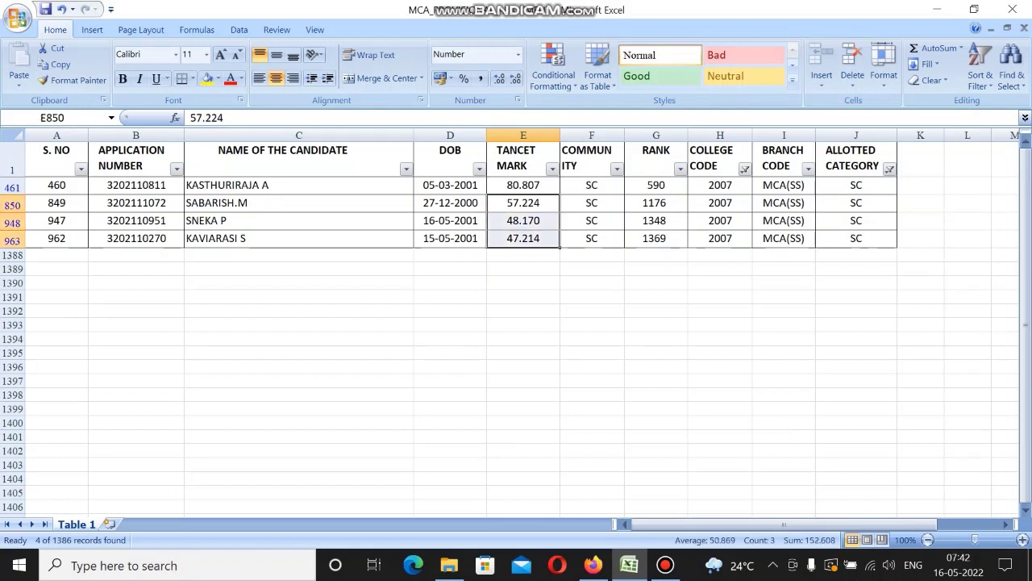
left_click(524, 221)
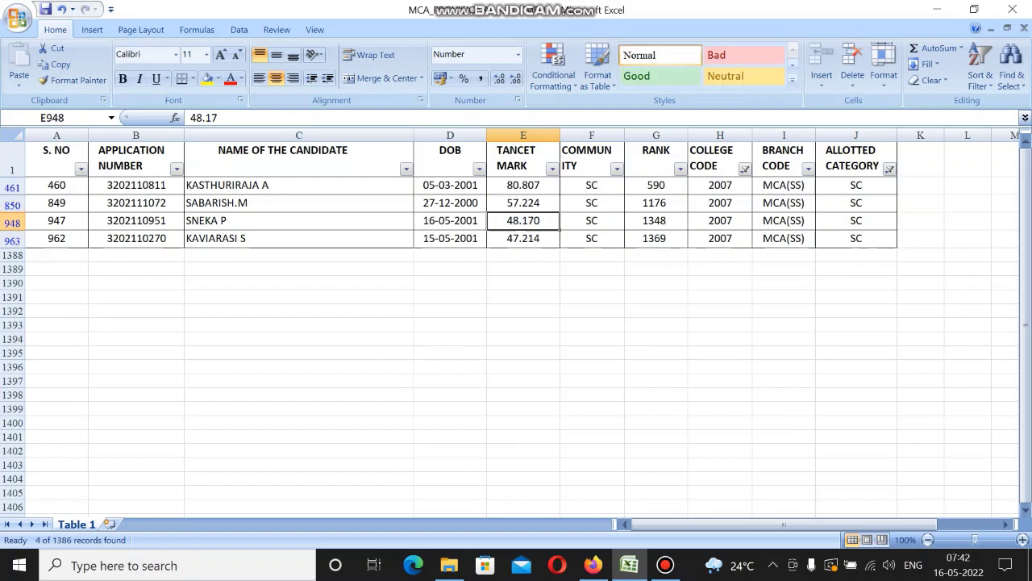
left_click_drag(524, 221, 523, 239)
left_click(523, 283)
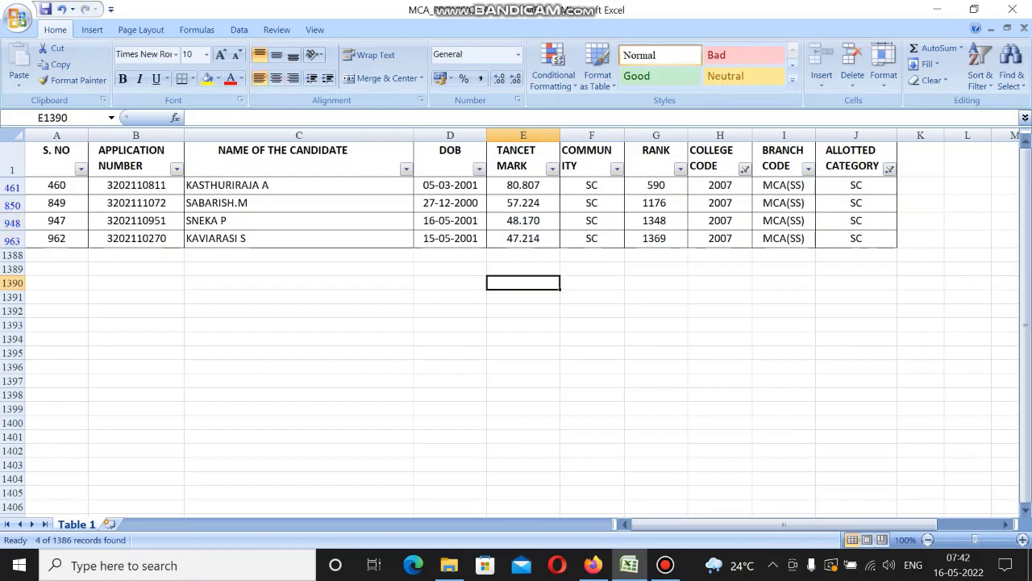
left_click(524, 203)
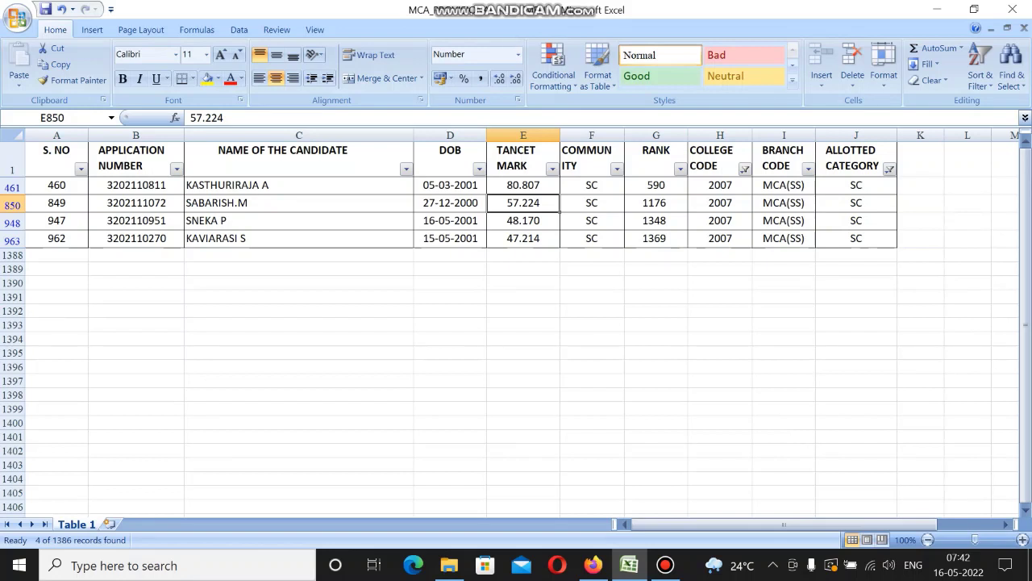
left_click_drag(523, 220, 523, 238)
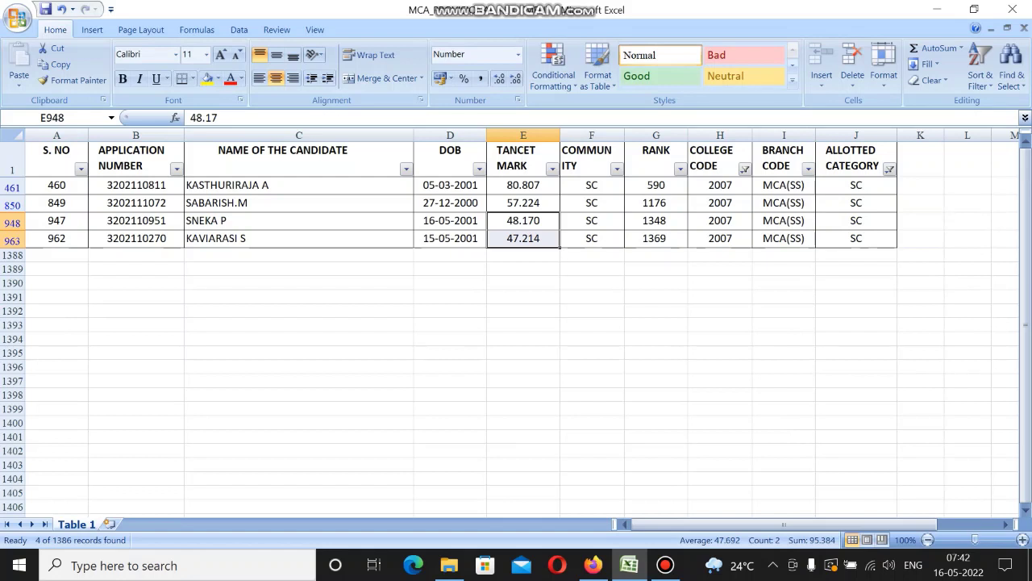
left_click(524, 204)
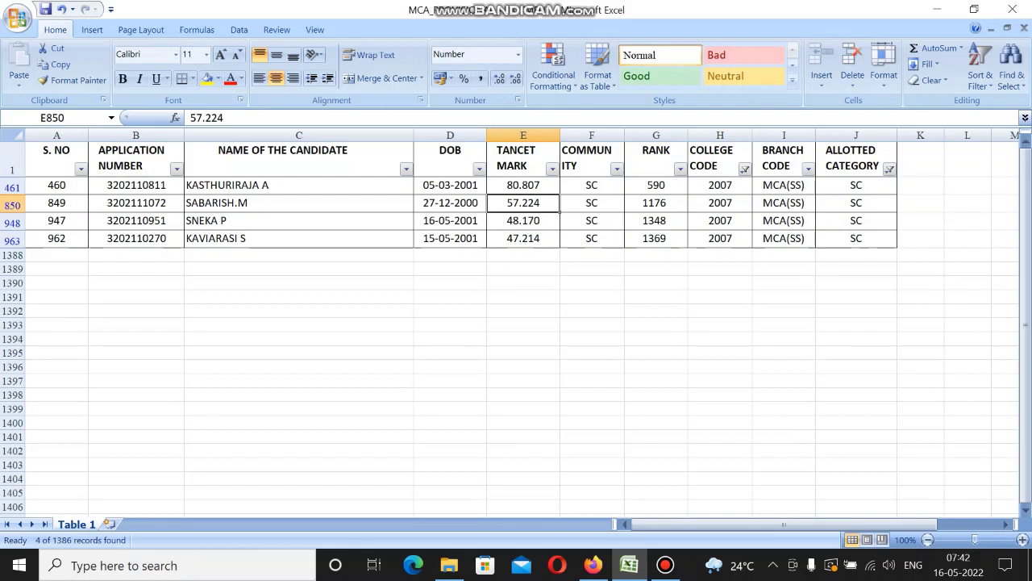
Set the ALLOTTED CATEGORY filter to BCM only and select the listed candidate's TANCET mark.
left_click(888, 169)
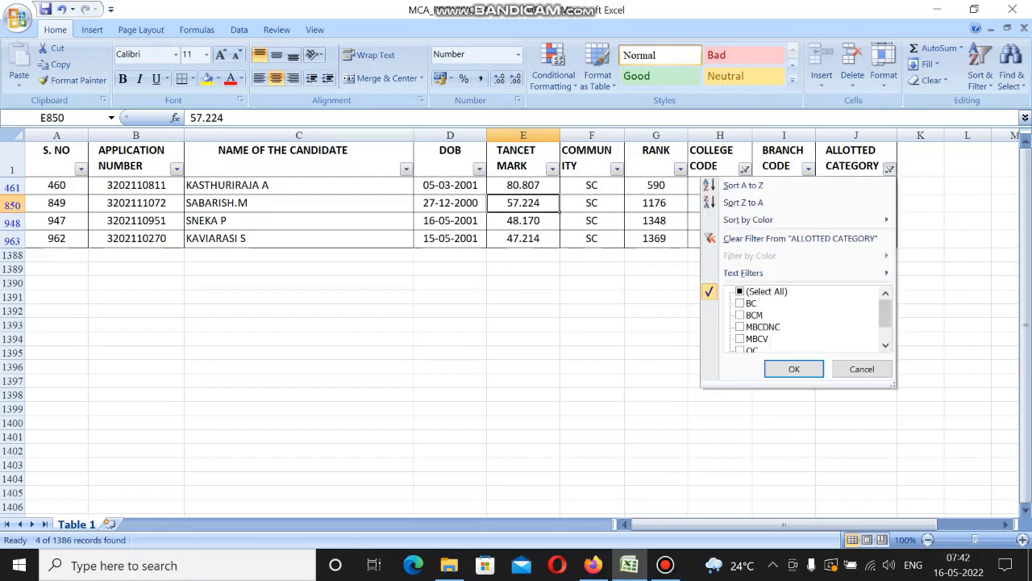
left_click(764, 291)
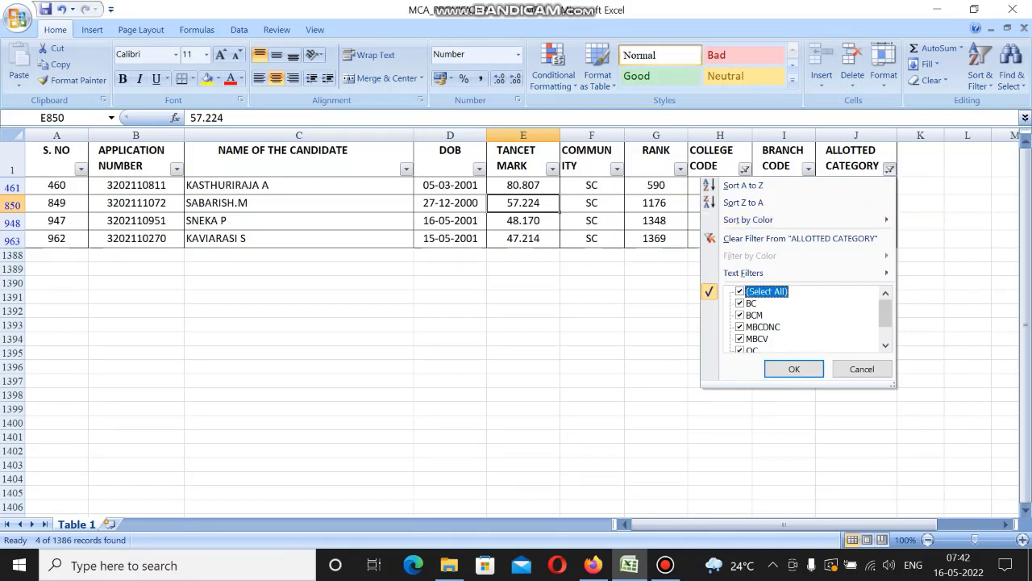
left_click(754, 314)
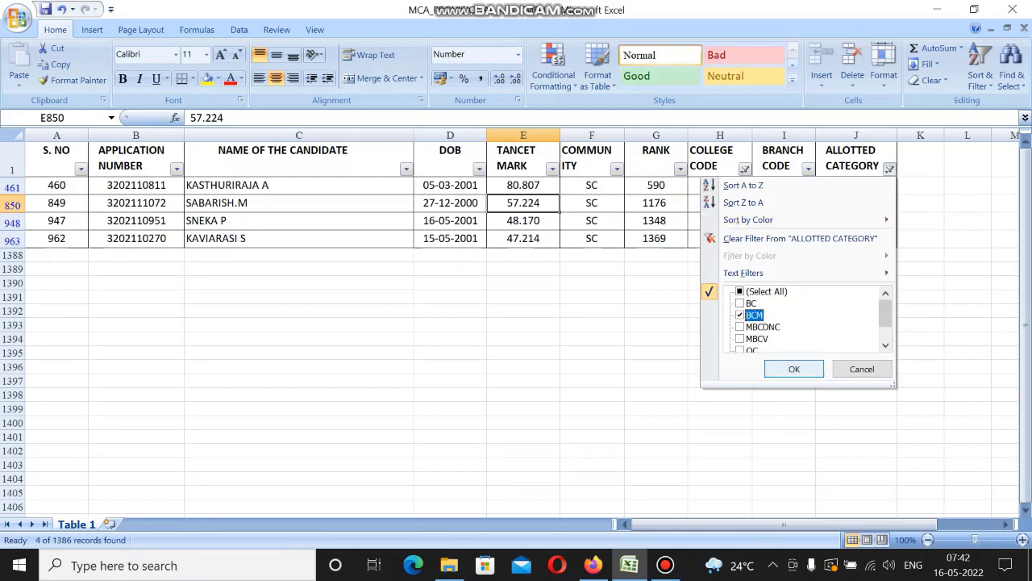
key("Return")
left_click(523, 185)
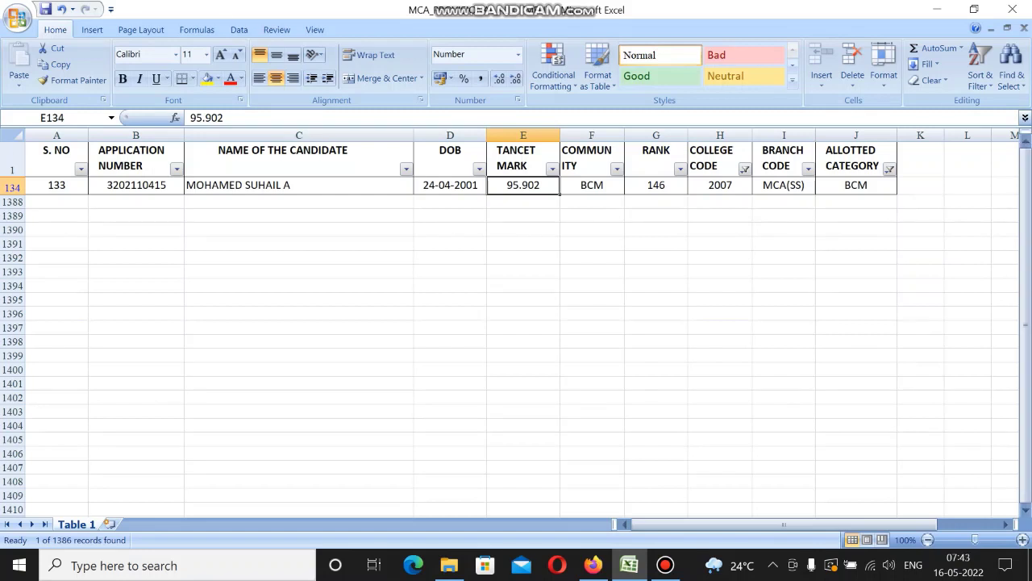
Replace the BCM category filter with MBCDNC only and select the last listed candidate's TANCET mark.
left_click(890, 169)
left_click(740, 315)
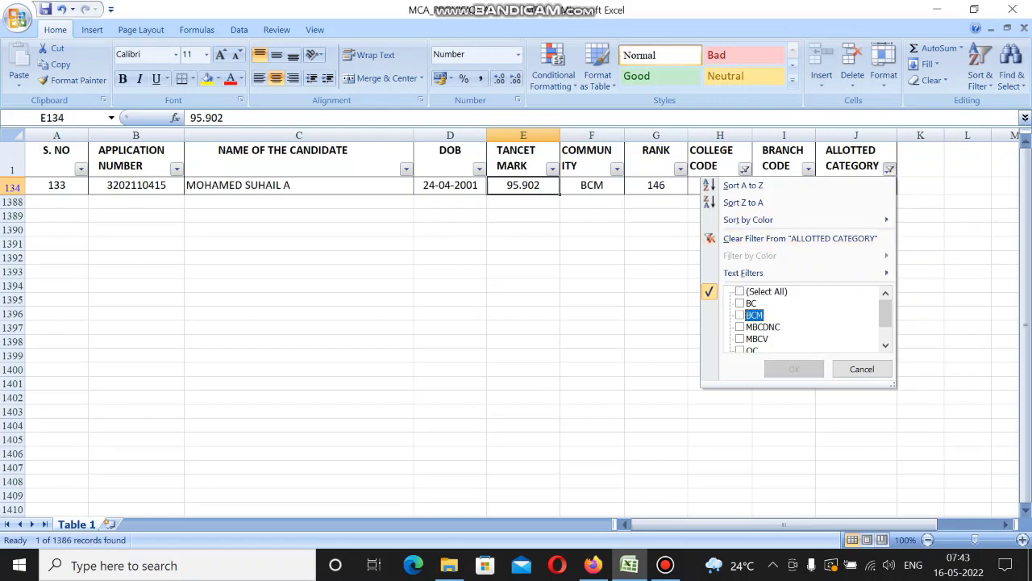
left_click(740, 327)
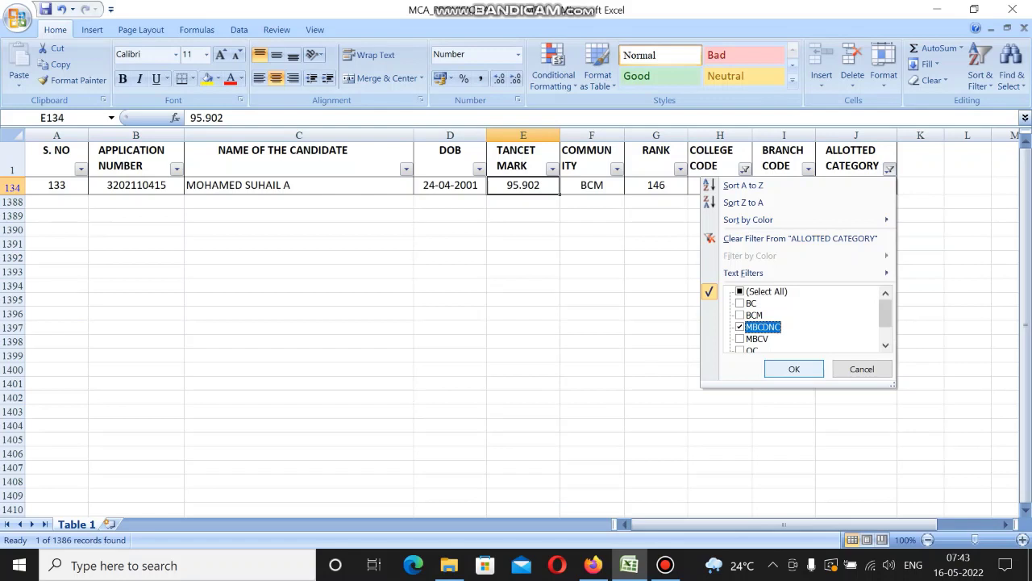
left_click(794, 369)
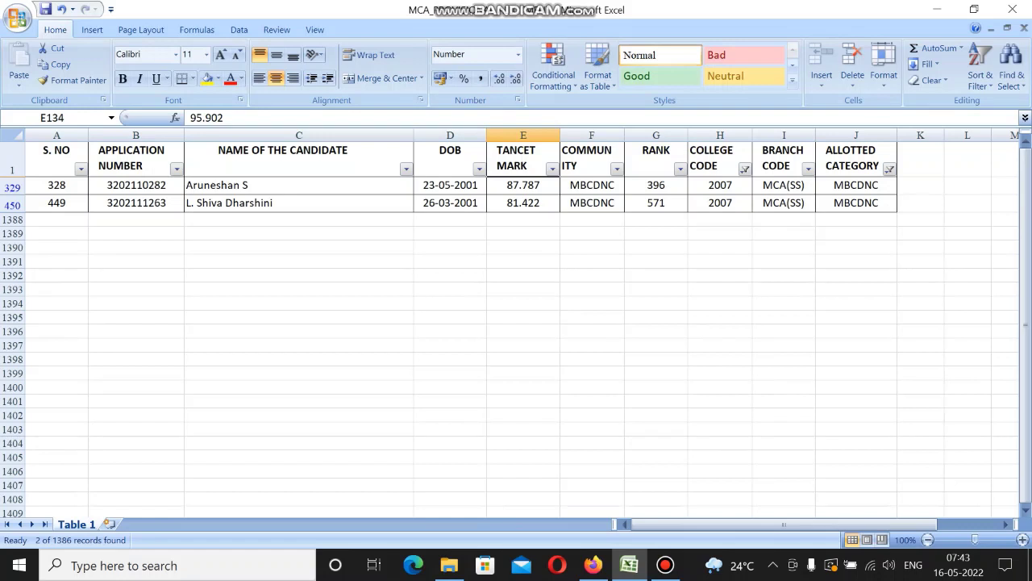
left_click(524, 203)
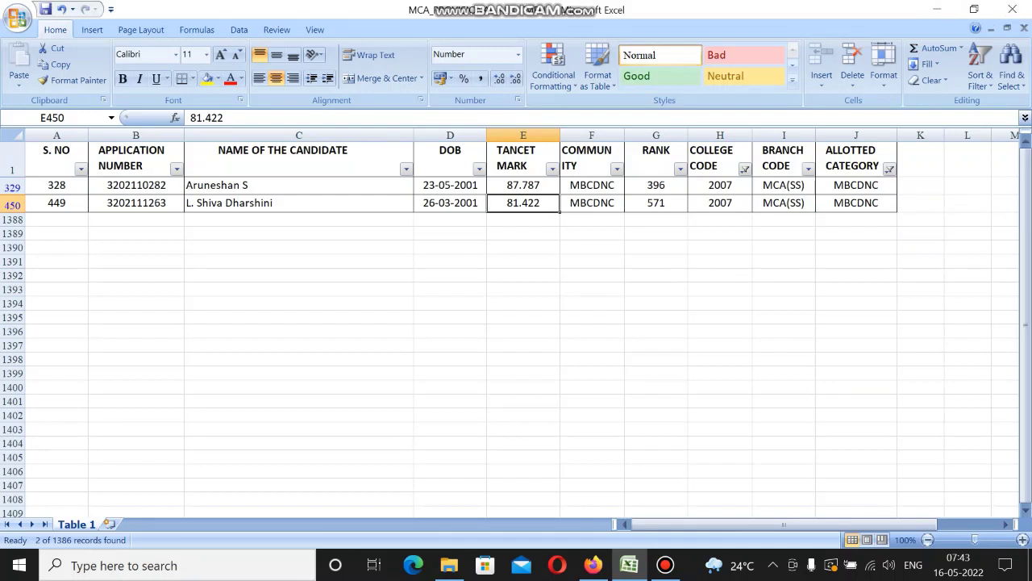
Replace the MBCDNC selection in the ALLOTTED CATEGORY filter with MBCV only.
left_click(889, 168)
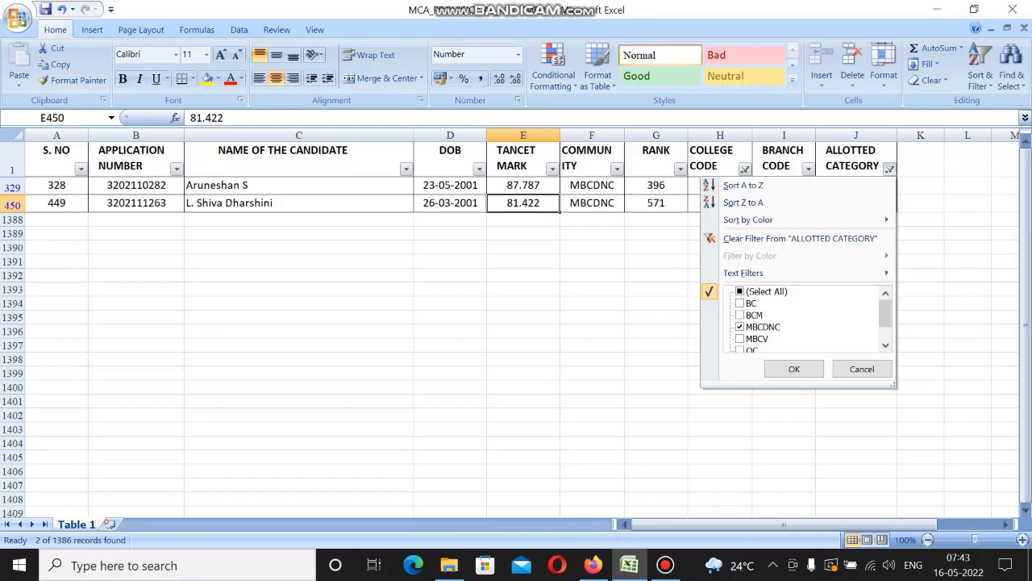
left_click(741, 327)
left_click(741, 339)
left_click(795, 369)
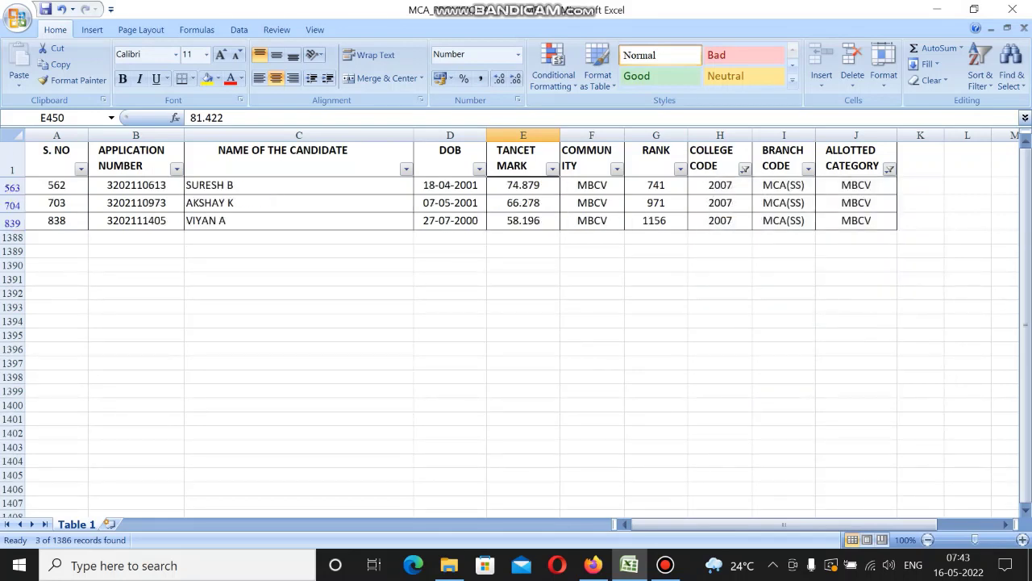
Examine the TANCET marks of the three MBCV candidates, ending on the first listed candidate's mark.
left_click(523, 221)
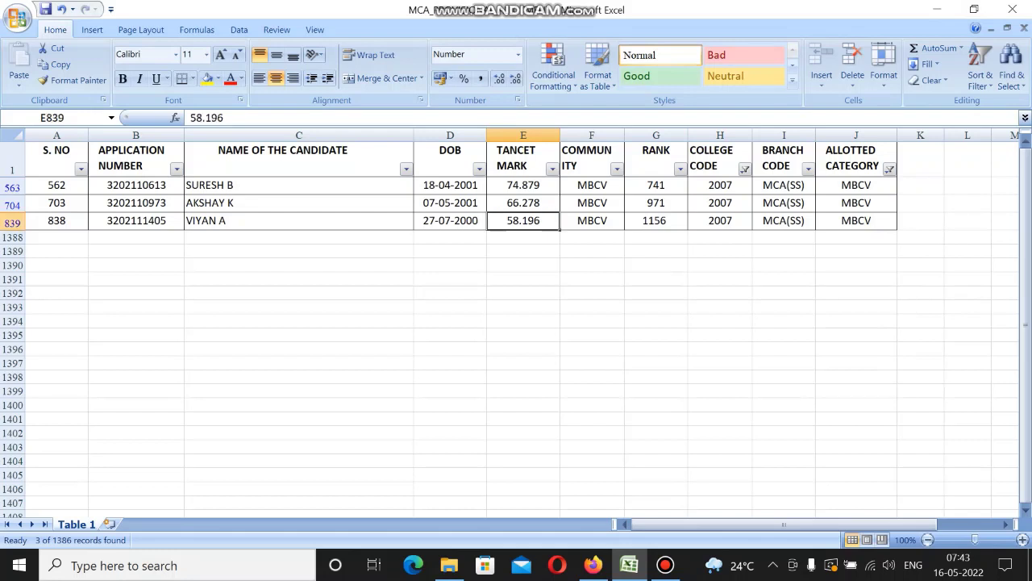
left_click(523, 203)
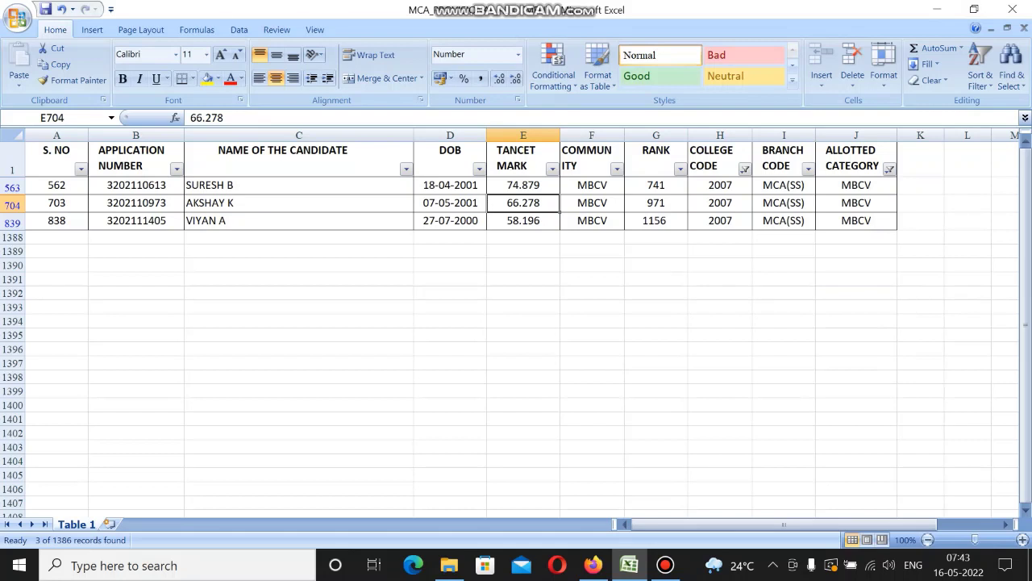
left_click(524, 185)
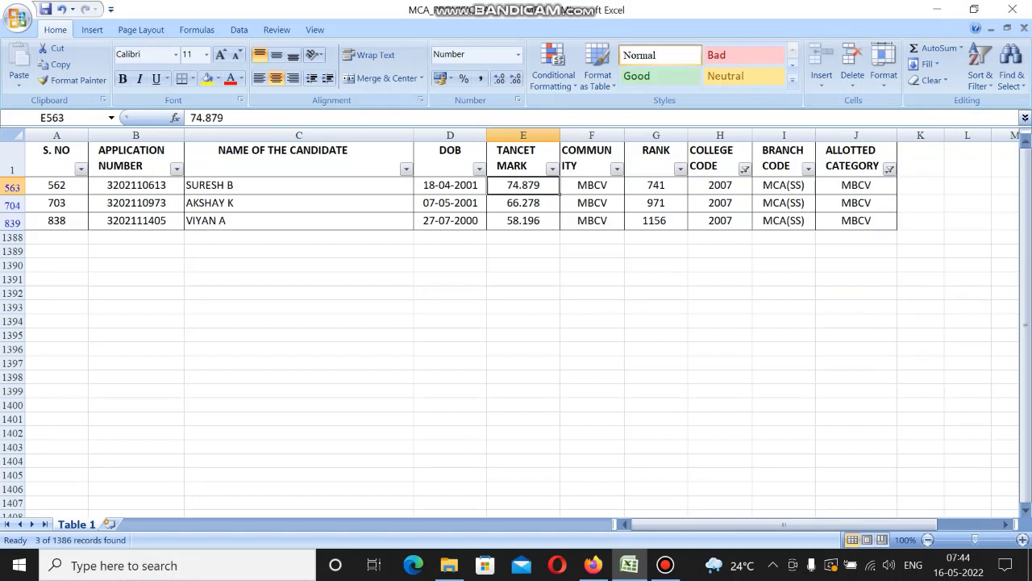
left_click_drag(523, 204, 523, 221)
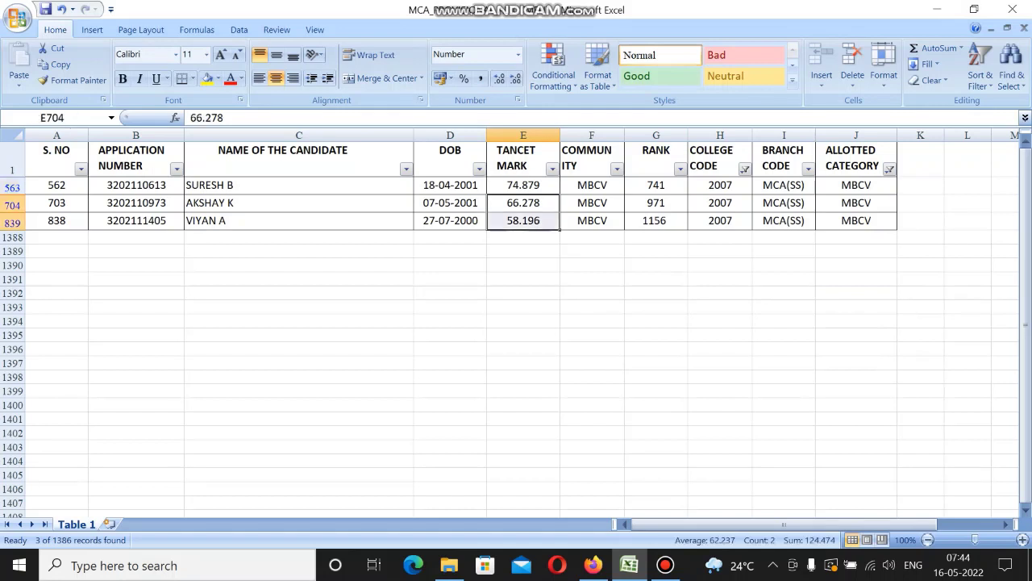
left_click(523, 186)
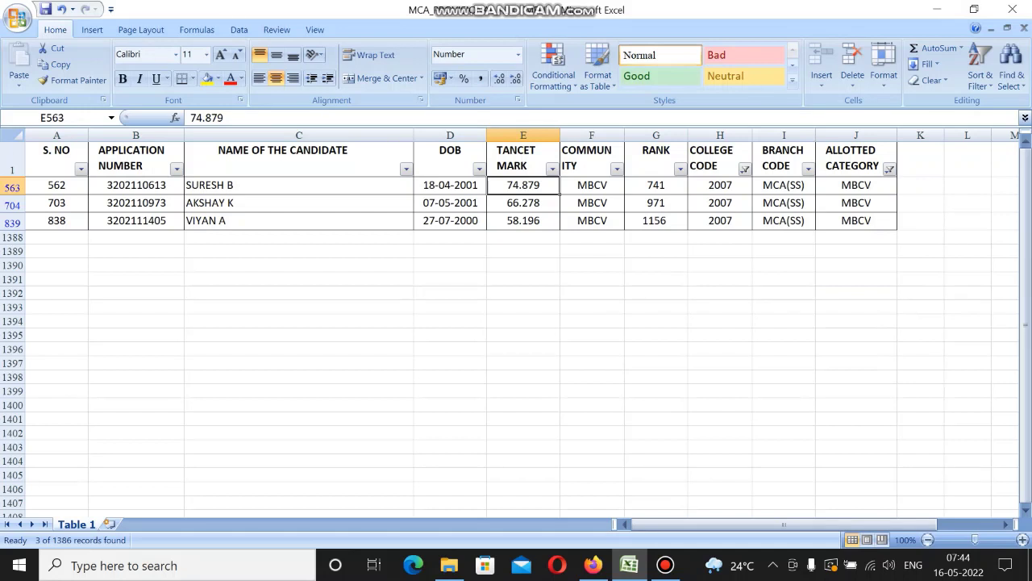
left_click(890, 169)
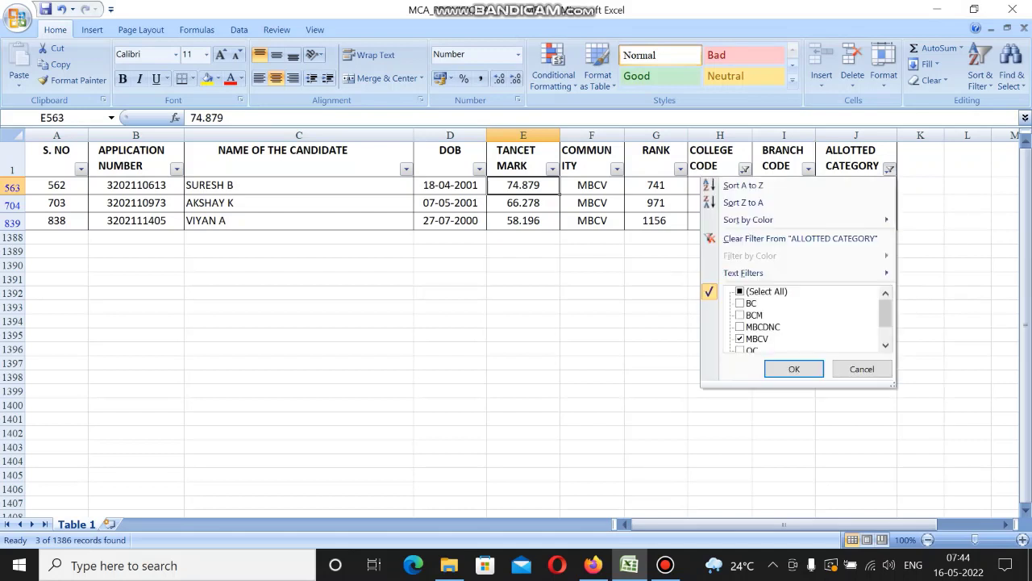
left_click(740, 339)
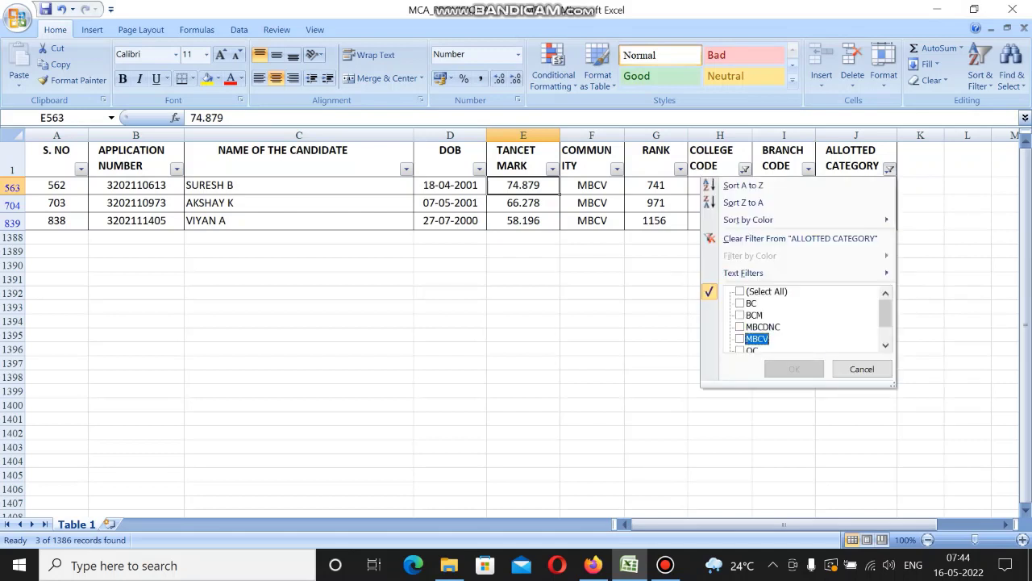
left_click(885, 345)
left_click(884, 345)
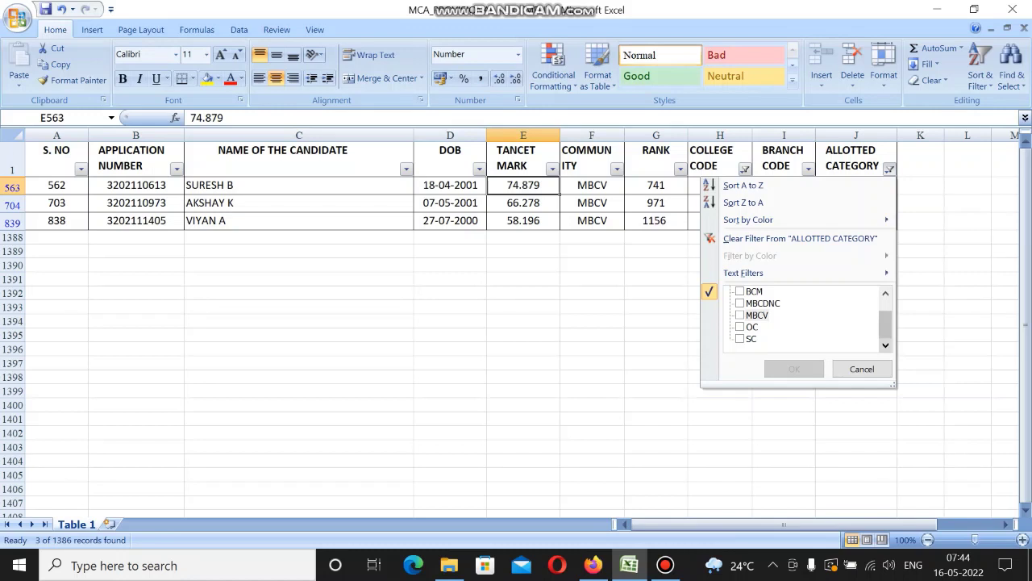
left_click_drag(886, 325, 885, 311)
left_click(863, 369)
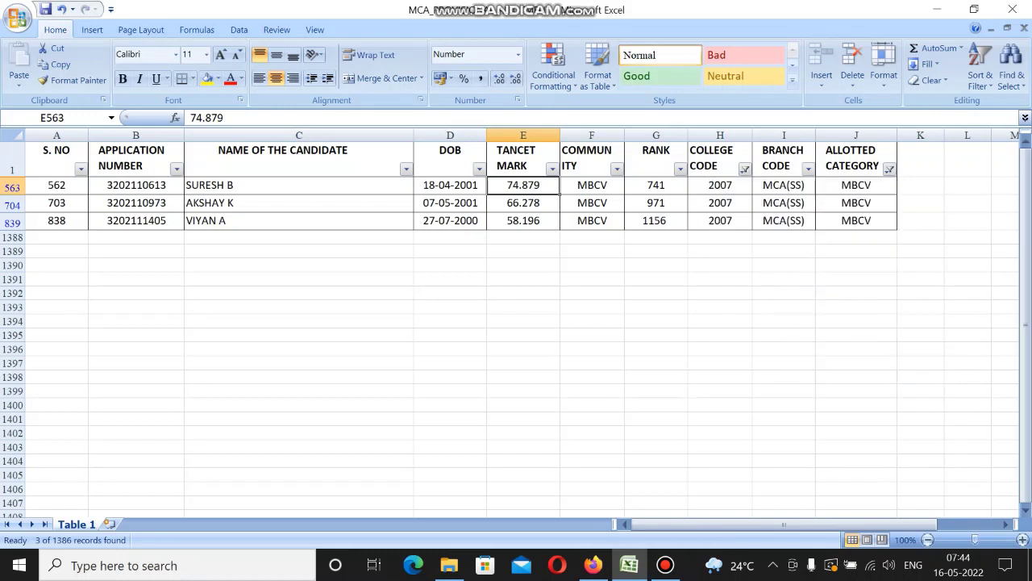
Reselect all values in the ALLOTTED CATEGORY filter so every category is shown for college code 2007.
left_click(889, 169)
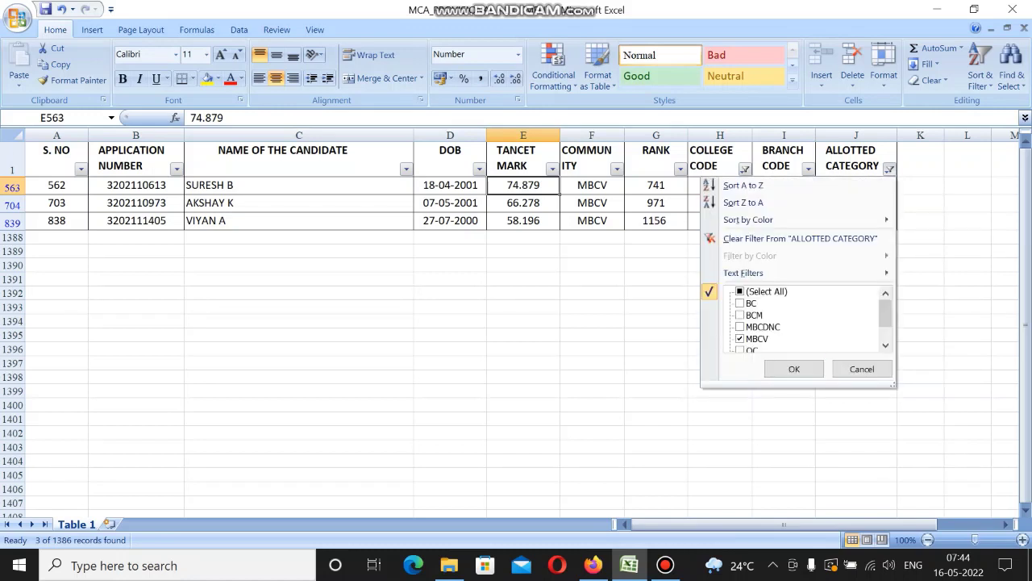
left_click(741, 291)
left_click(794, 368)
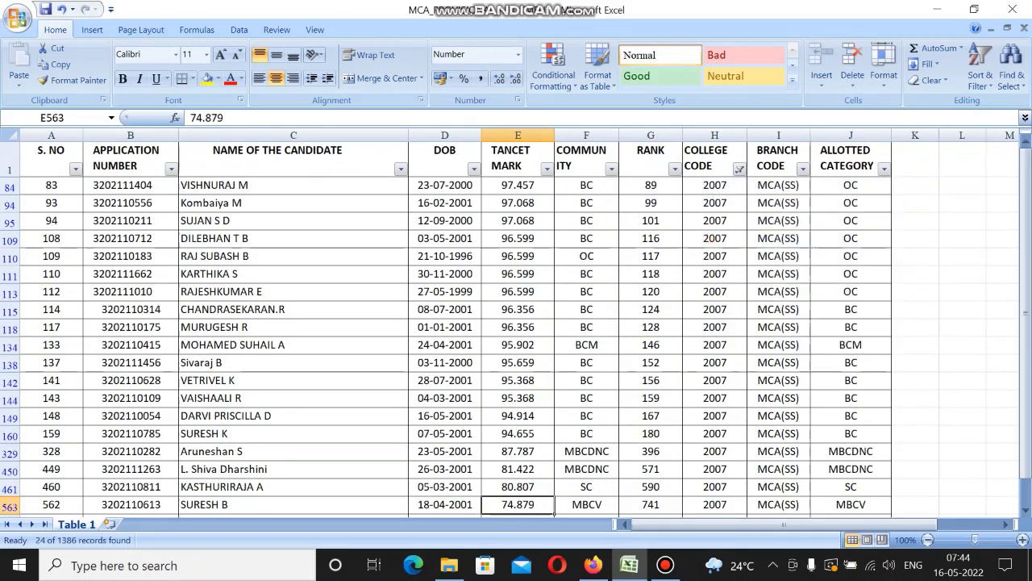
Review the full list of college 2007 allotments, comparing TANCET marks and ranks across all allotted categories.
scroll(516, 323, "down", 5)
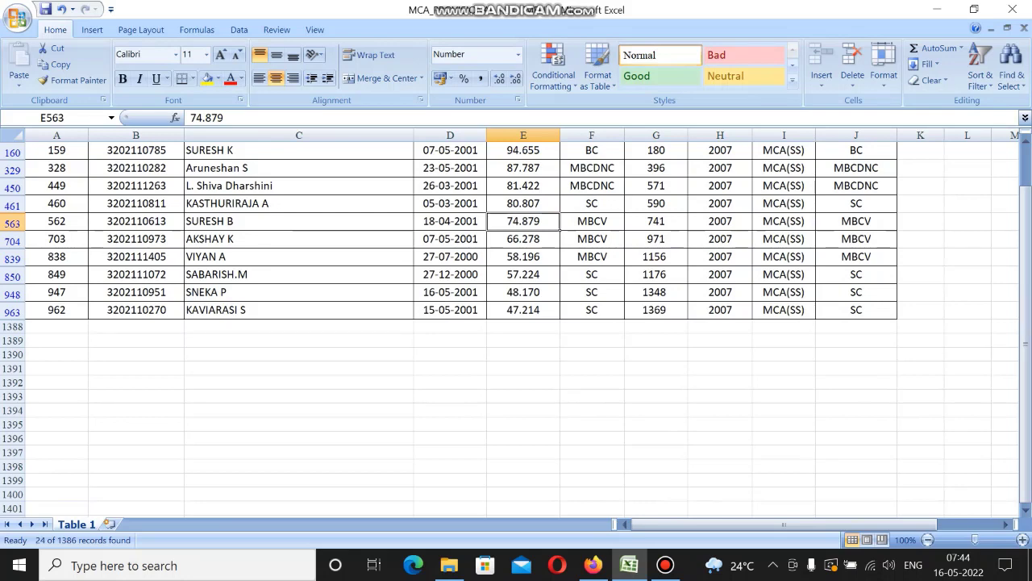
scroll(517, 322, "up", 5)
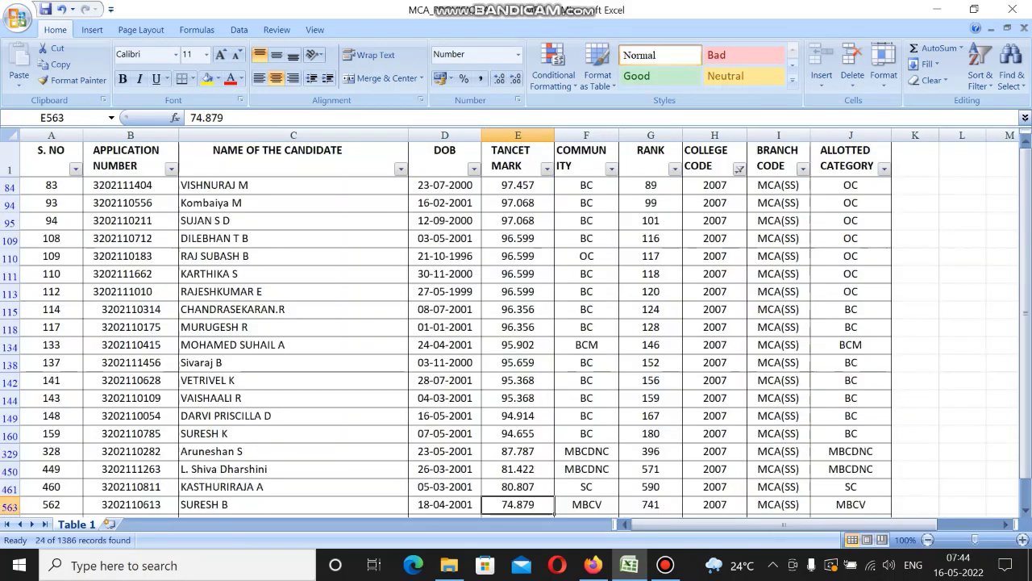
scroll(516, 323, "down", 4)
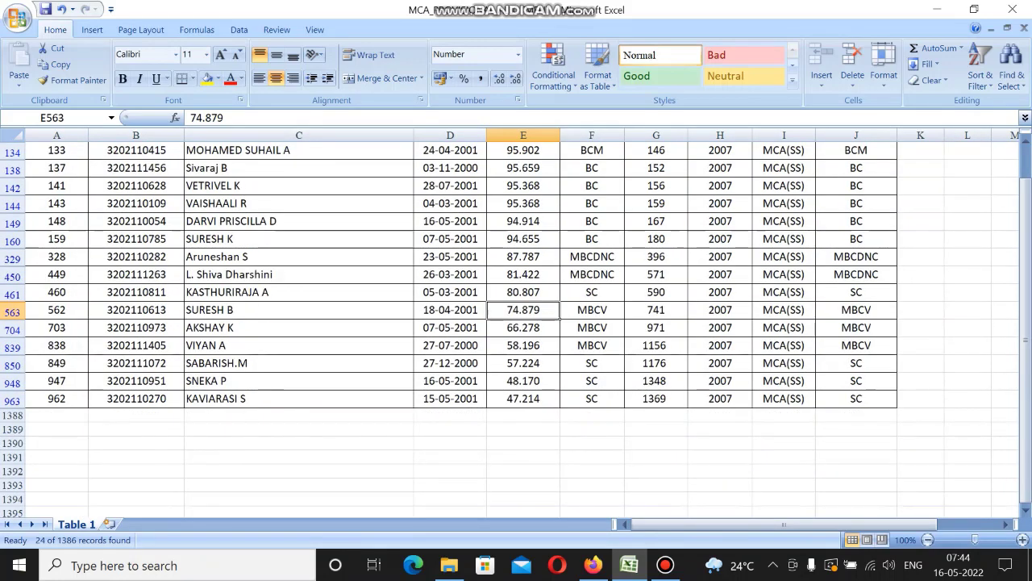
scroll(516, 322, "down", 2)
scroll(516, 323, "up", 5)
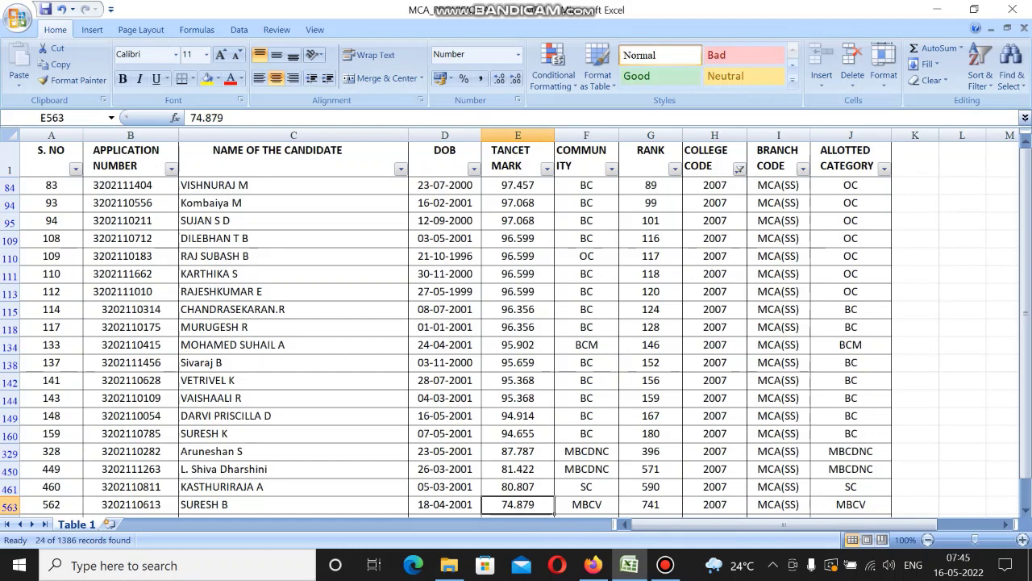
scroll(516, 322, "down", 3)
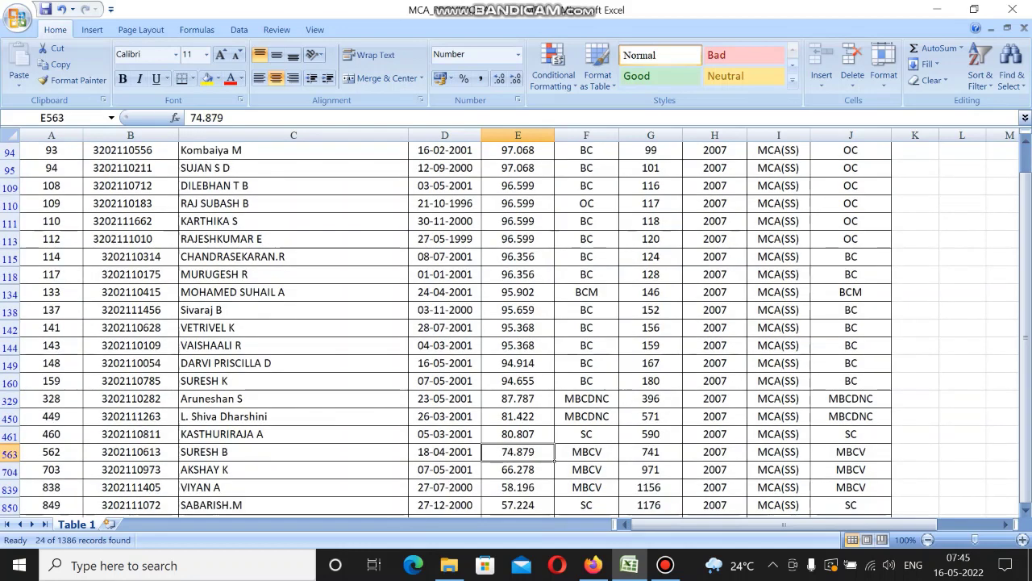
scroll(516, 322, "up", 3)
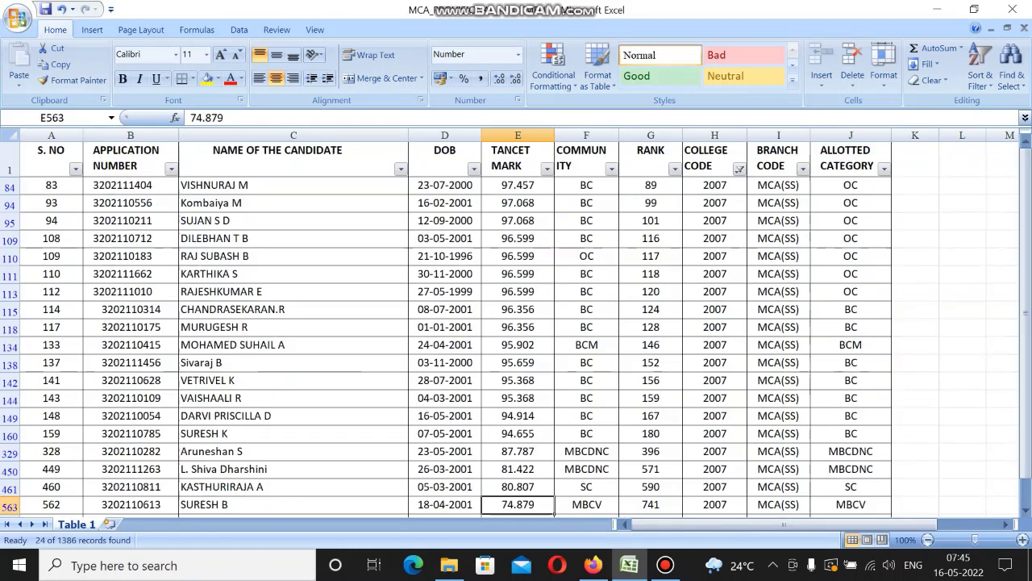